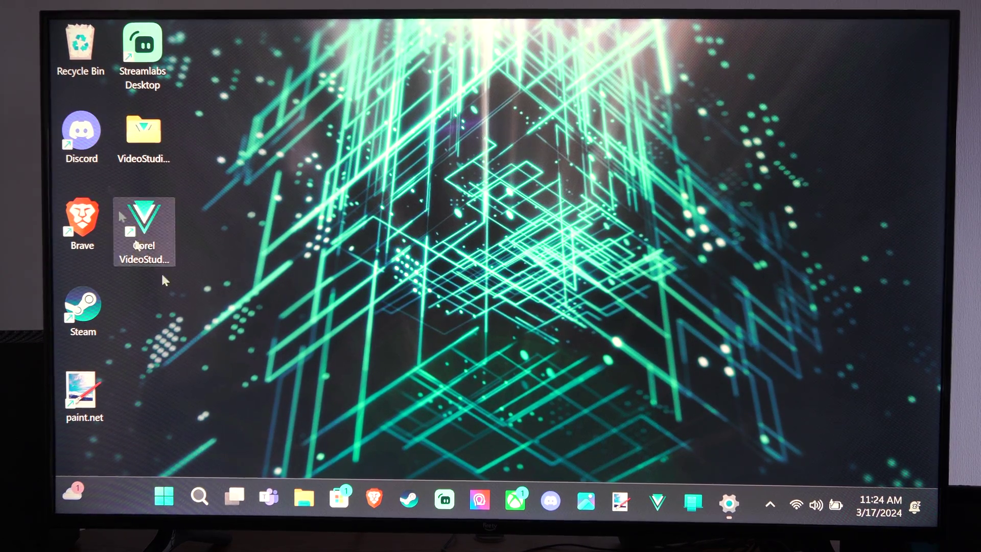
Bring up the Steam client and open the store's Charts Overview with the Players Online graph.
left_click(410, 500)
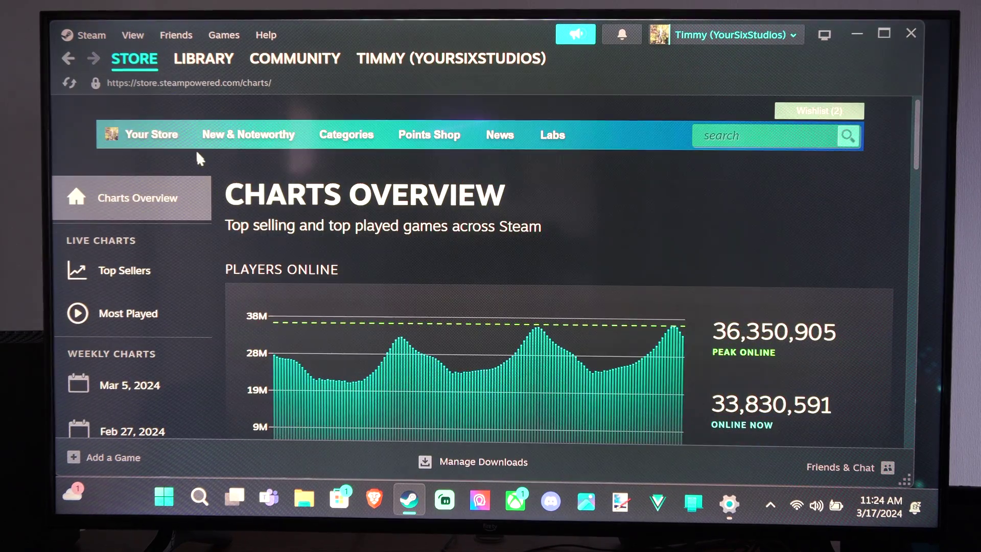
left_click(135, 58)
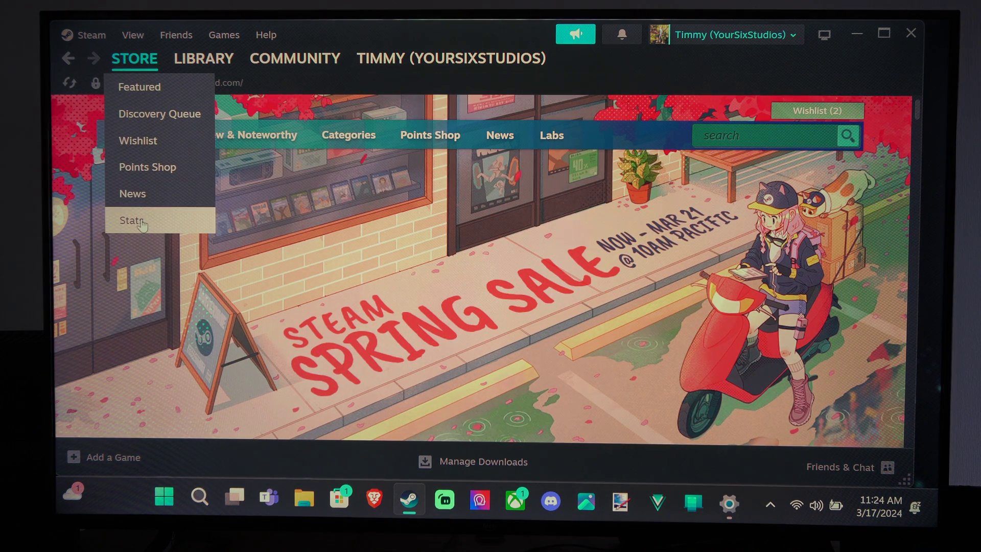
left_click(141, 221)
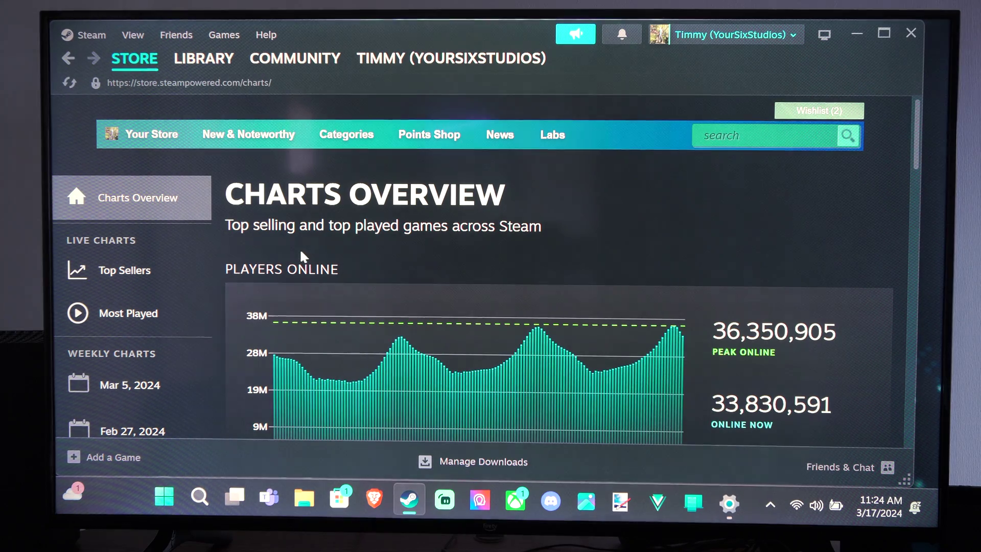
scroll(528, 273, "down", 1)
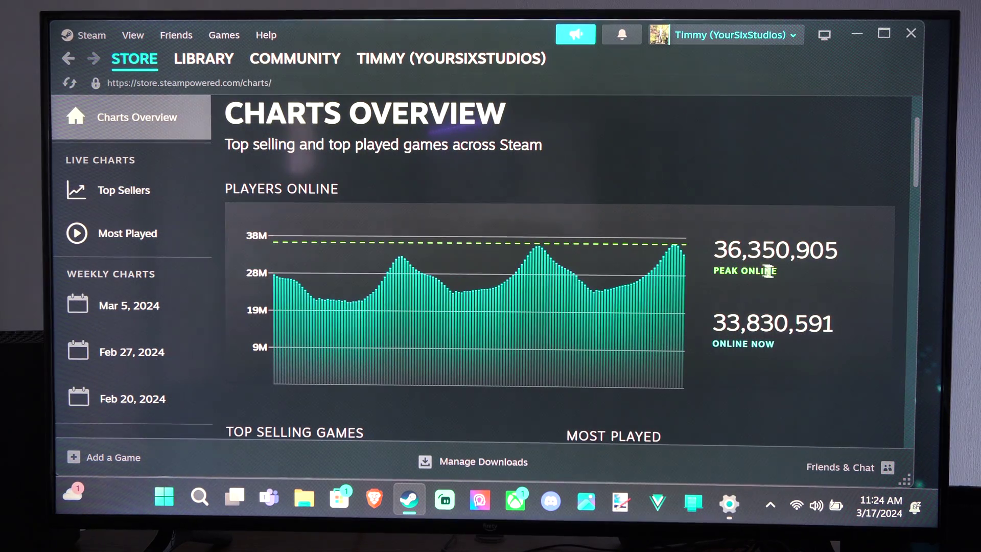
Highlight the peak online and online-now player counts.
left_click_drag(745, 269, 721, 259)
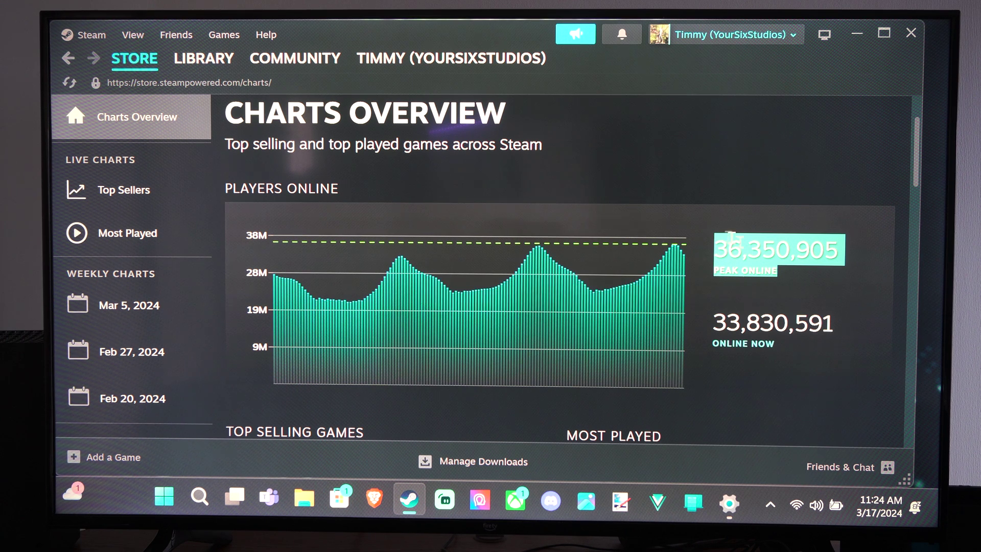
mouse_move(712, 338)
left_mouse_down()
mouse_move(721, 323)
mouse_move(828, 322)
left_mouse_up()
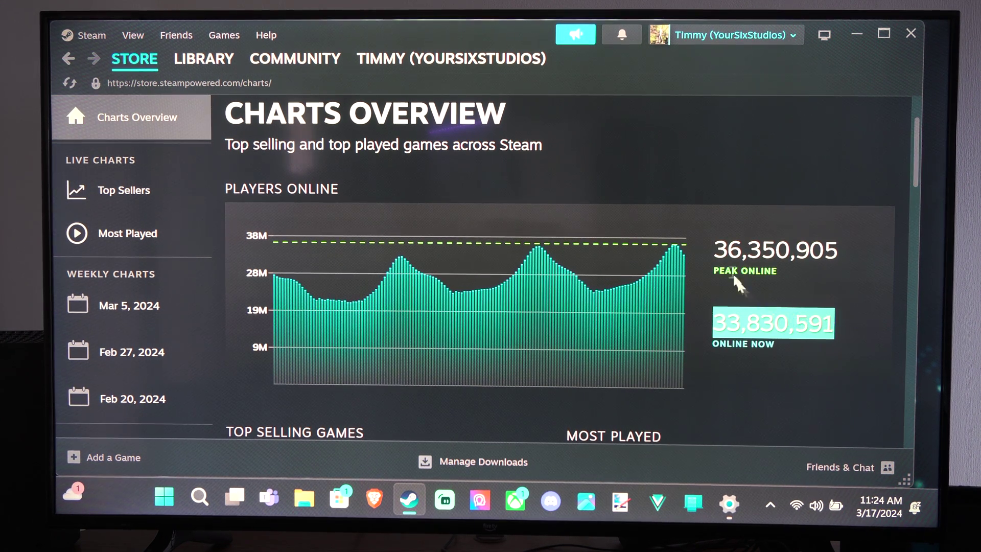
mouse_move(714, 250)
left_mouse_down()
mouse_move(770, 242)
mouse_move(767, 250)
left_mouse_up()
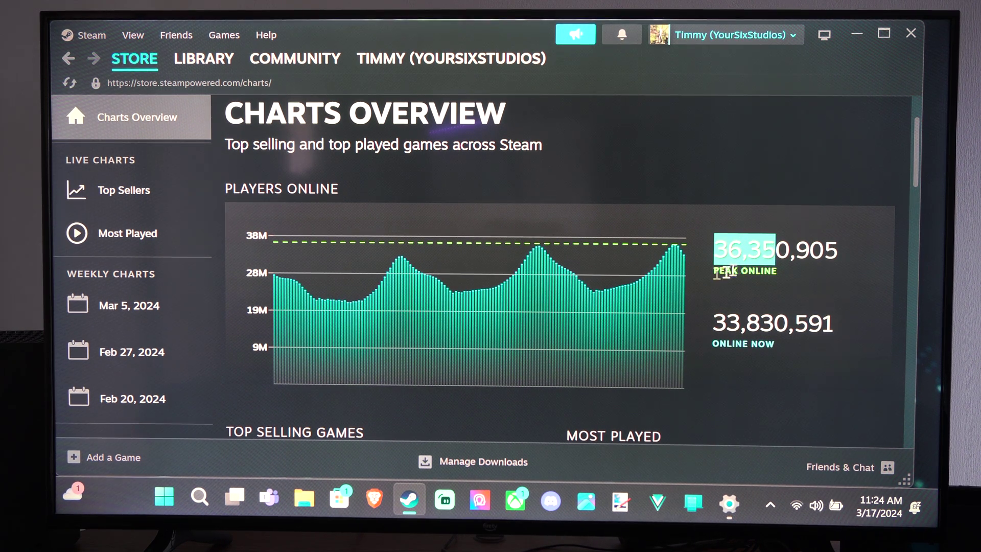
scroll(765, 337, "down", 3)
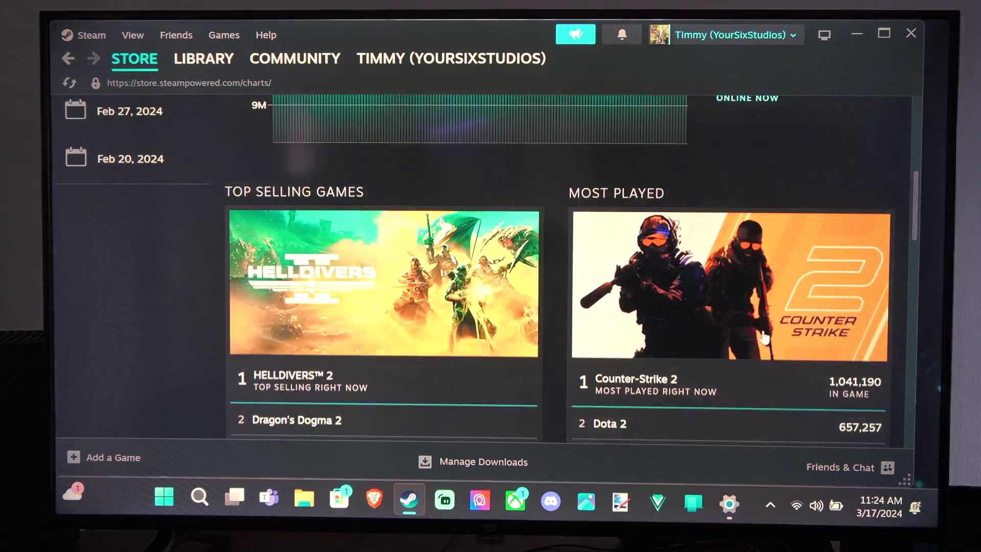
scroll(764, 337, "up", 2)
scroll(666, 341, "down", 1)
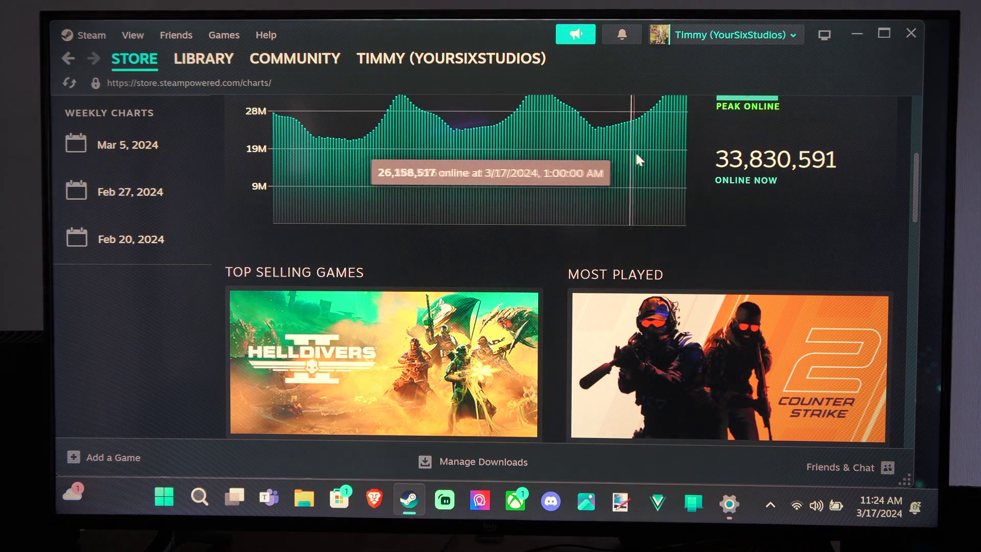
scroll(552, 181, "down", 1)
scroll(518, 187, "down", 1)
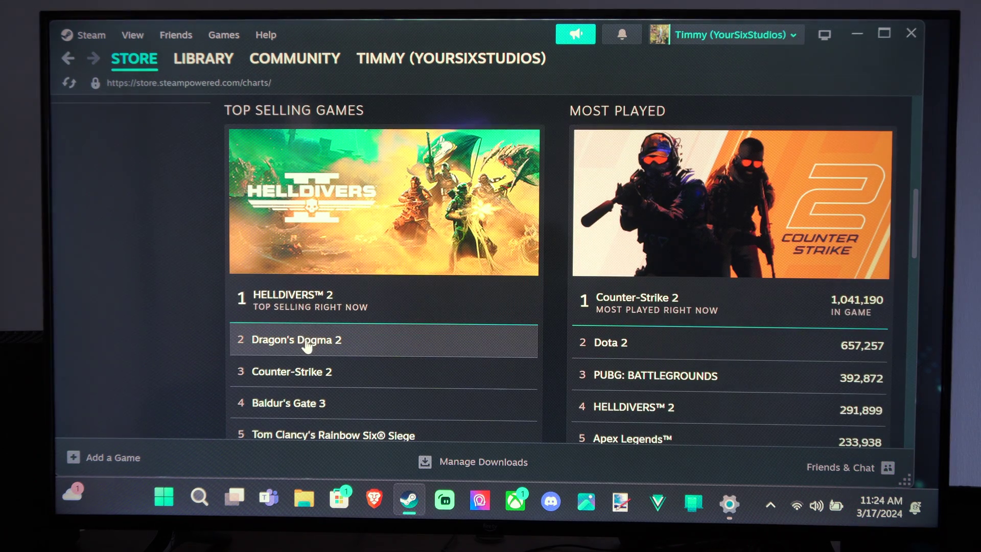
scroll(349, 354, "down", 1)
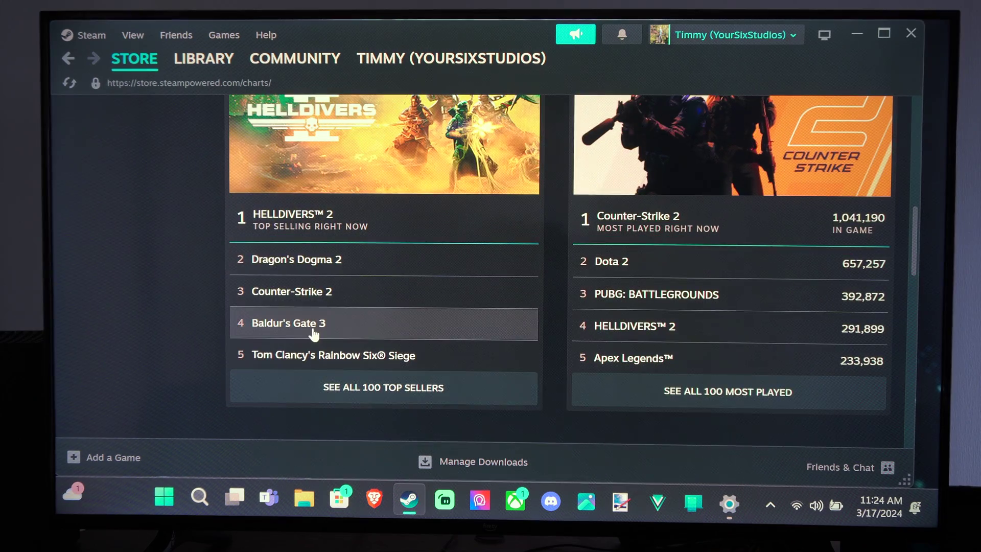
scroll(321, 331, "up", 1)
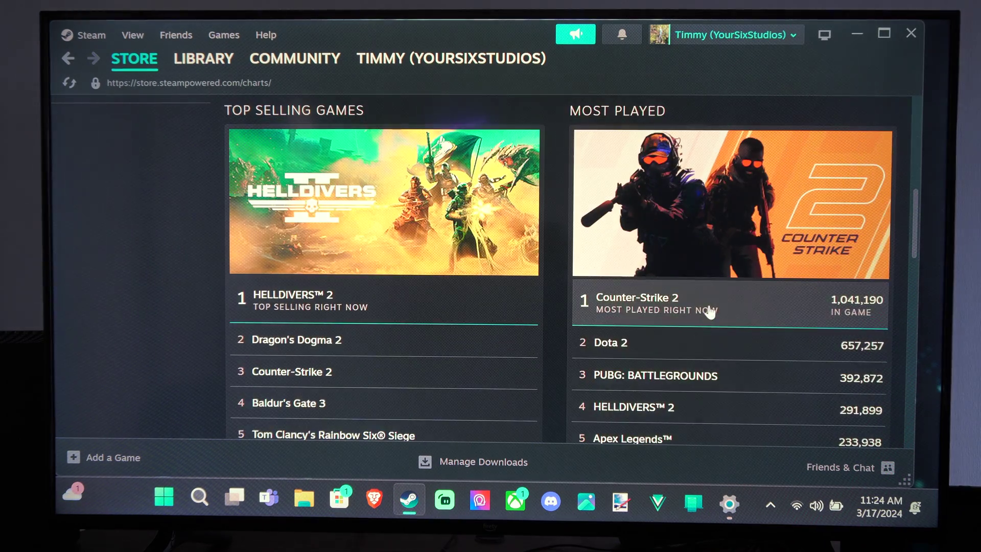
scroll(705, 306, "up", 1)
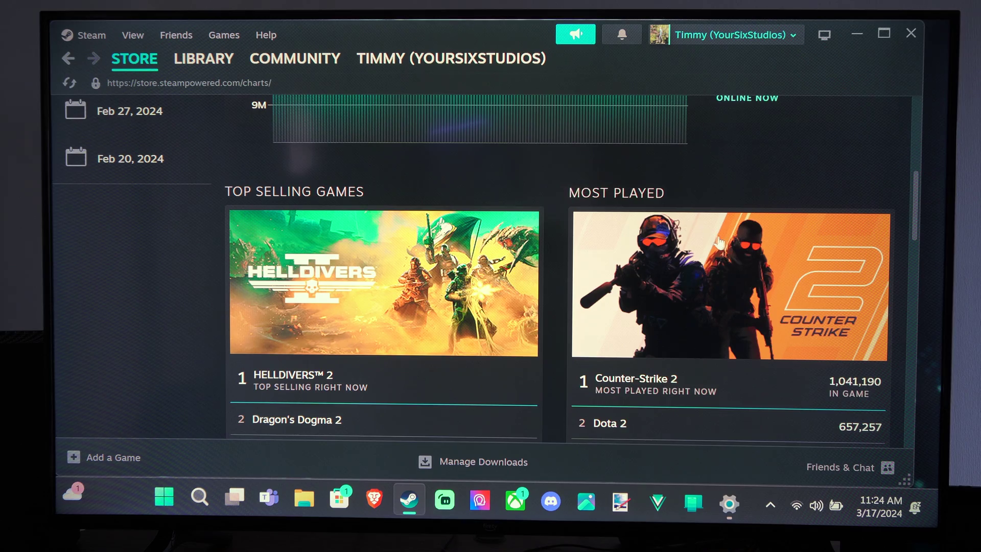
scroll(721, 244, "down", 2)
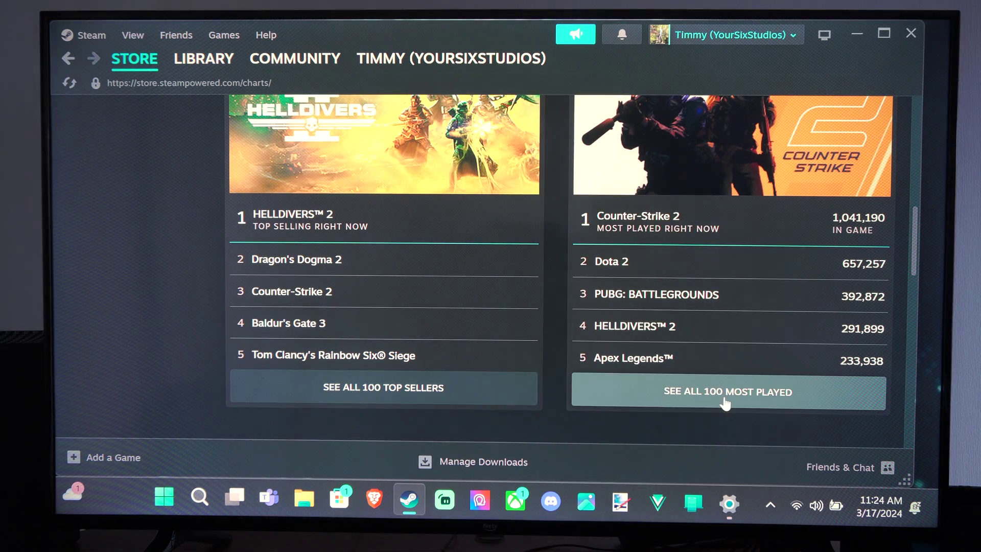
Open the 'See all 100 most played' chart, ranked by current players.
left_click(724, 398)
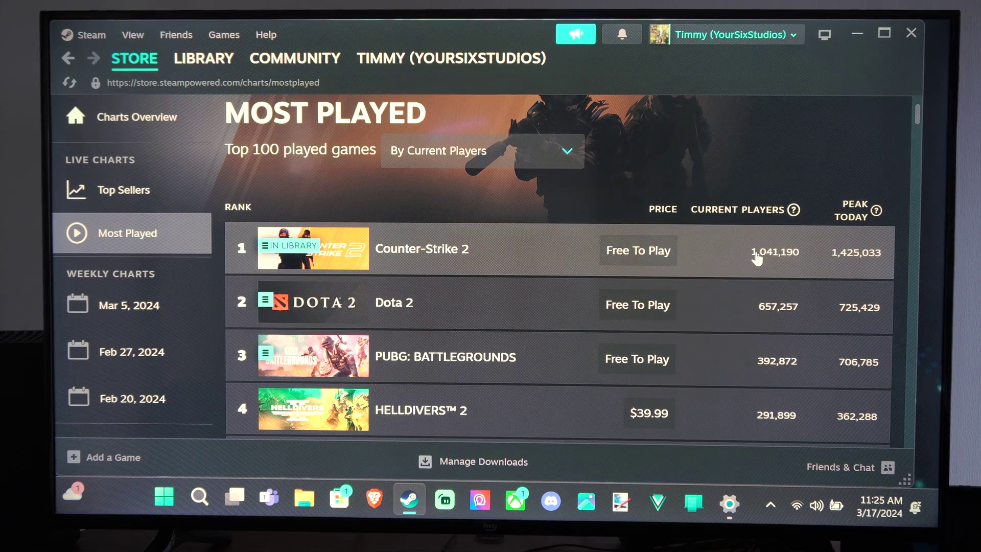
scroll(745, 265, "down", 2)
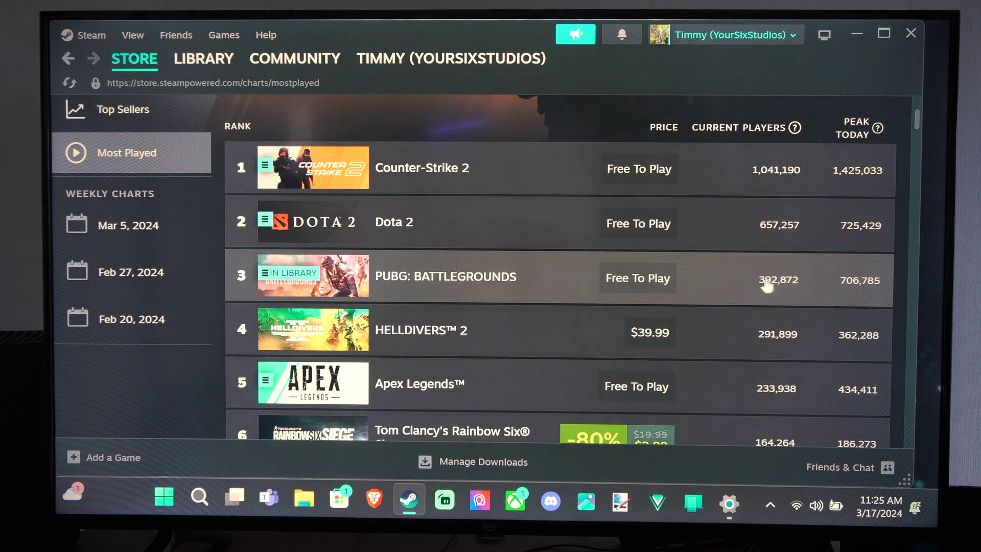
scroll(769, 285, "down", 2)
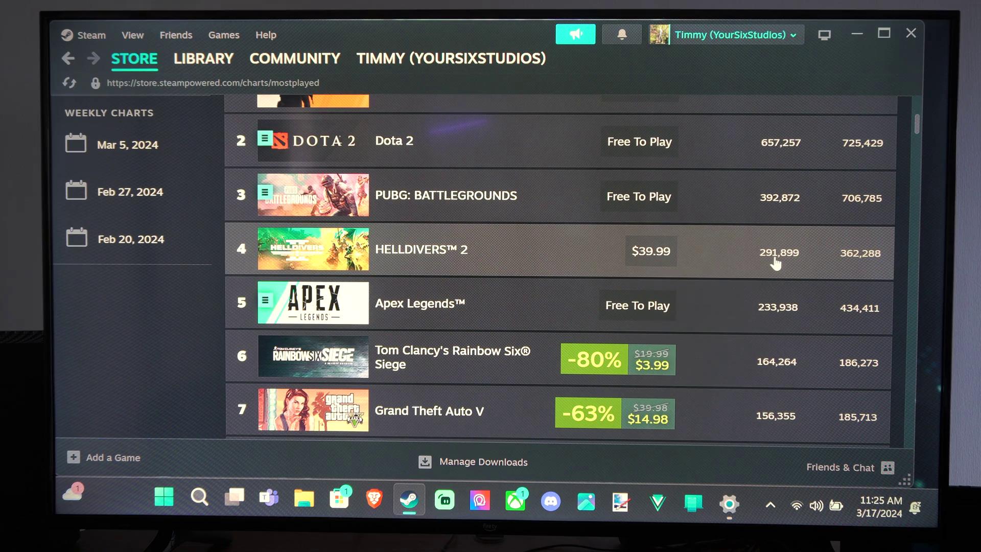
scroll(590, 253, "down", 2)
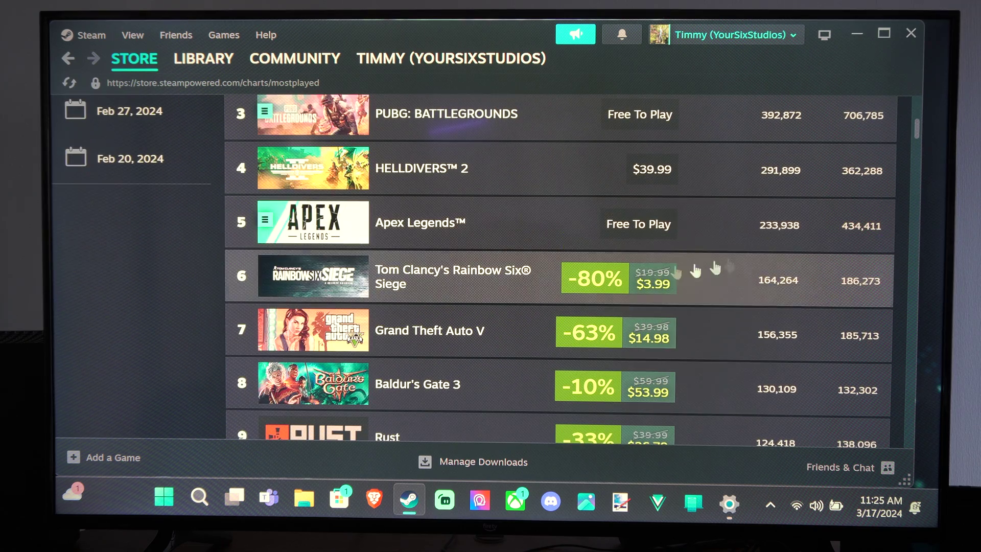
scroll(472, 280, "down", 2)
scroll(470, 280, "down", 2)
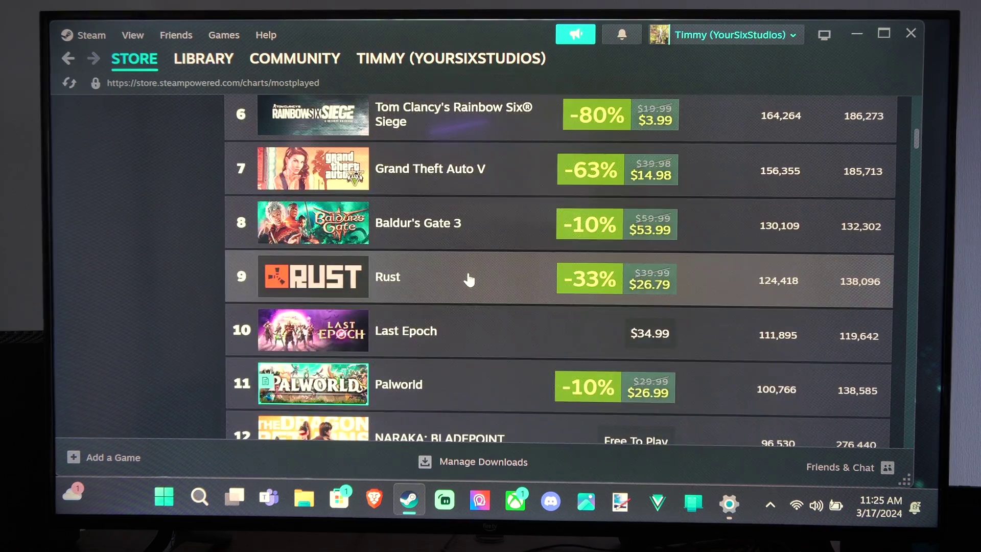
scroll(469, 279, "down", 2)
scroll(470, 279, "down", 2)
scroll(460, 278, "down", 2)
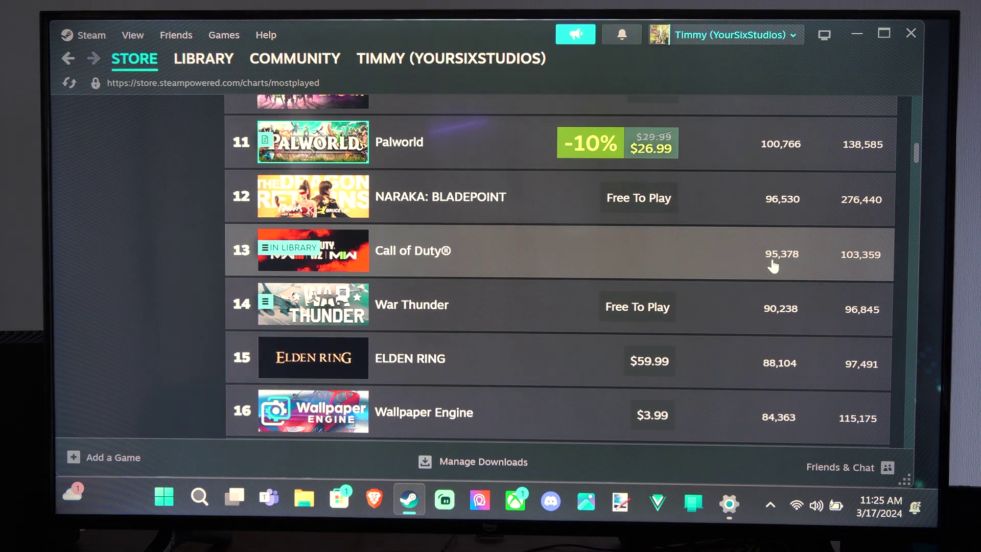
scroll(769, 266, "down", 1)
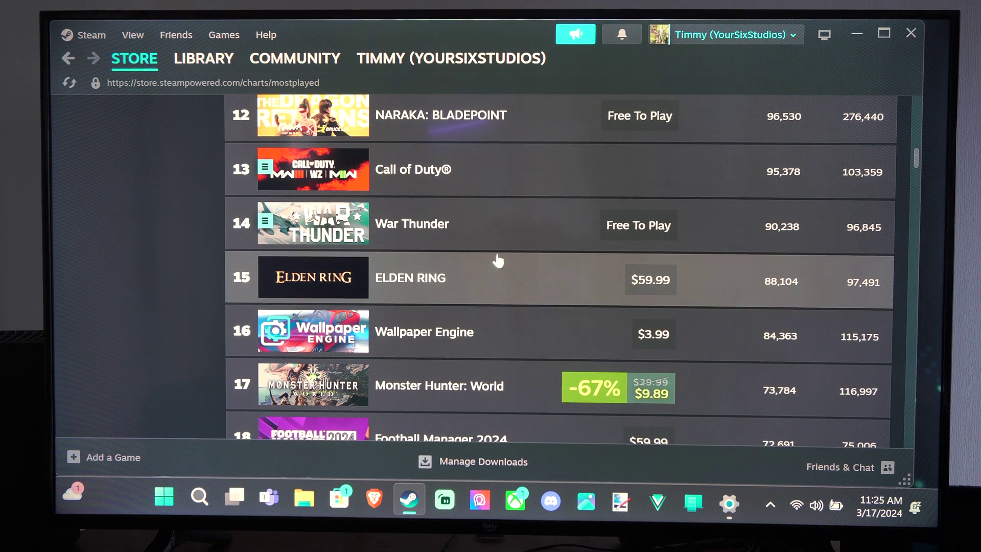
scroll(476, 259, "down", 2)
scroll(434, 261, "down", 1)
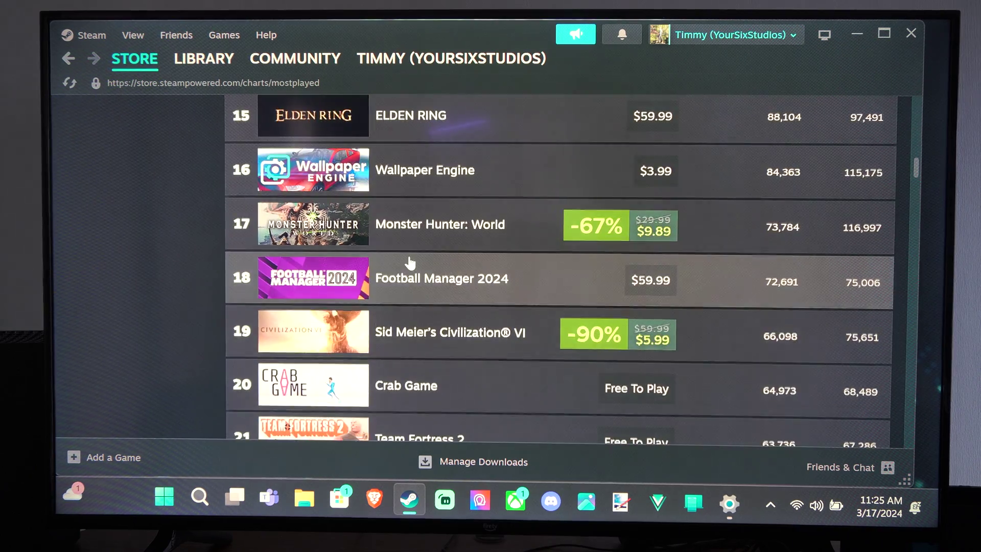
scroll(410, 263, "down", 1)
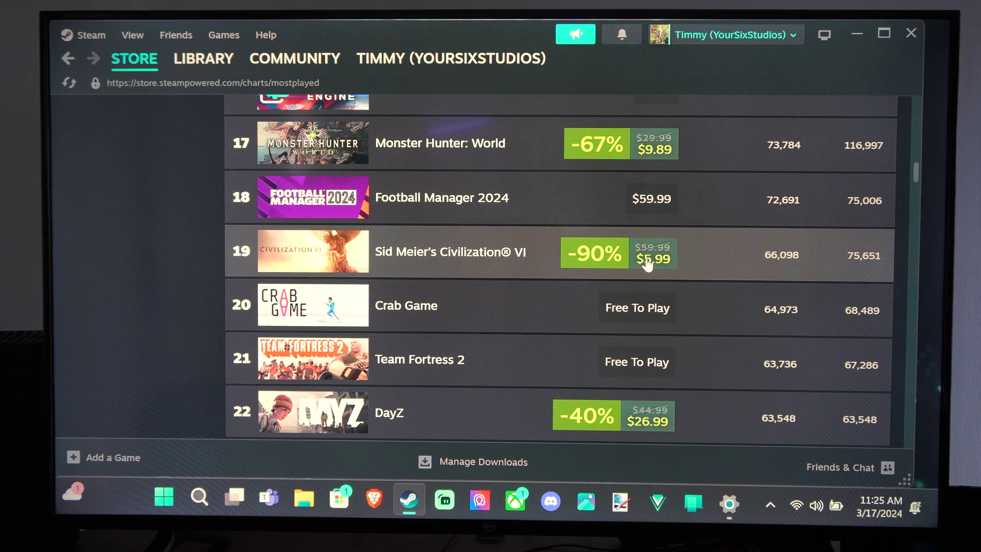
scroll(473, 254, "down", 1)
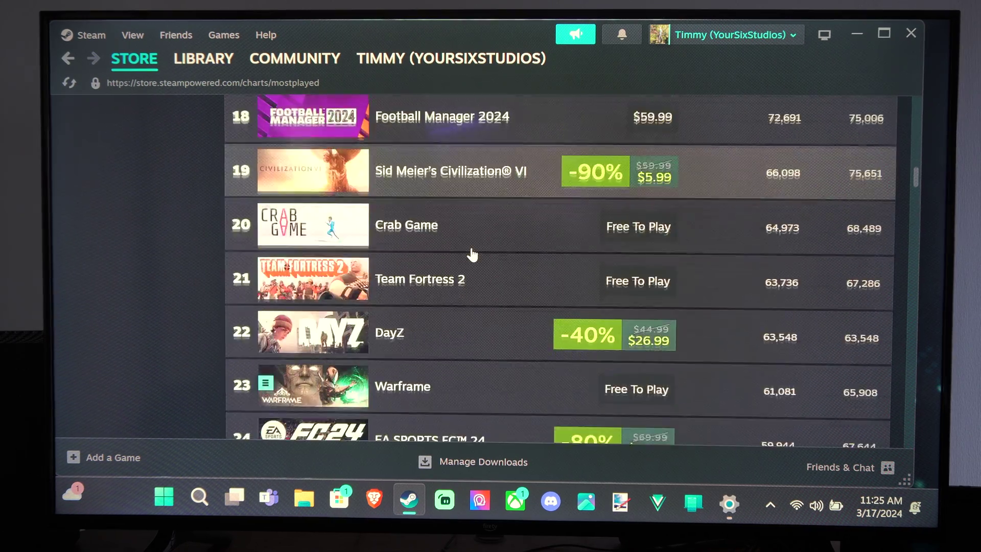
scroll(472, 255, "down", 1)
scroll(472, 254, "down", 1)
scroll(474, 253, "down", 1)
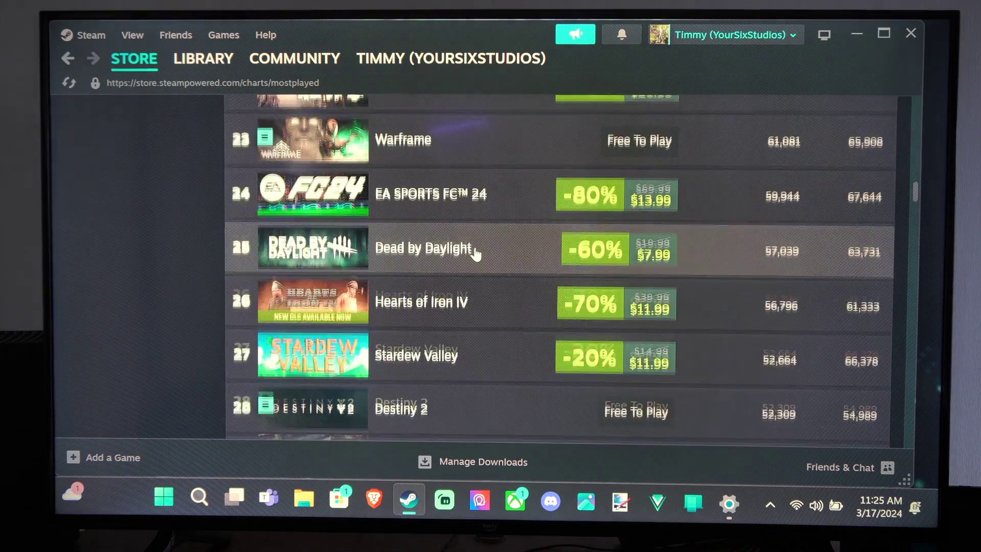
scroll(474, 254, "down", 2)
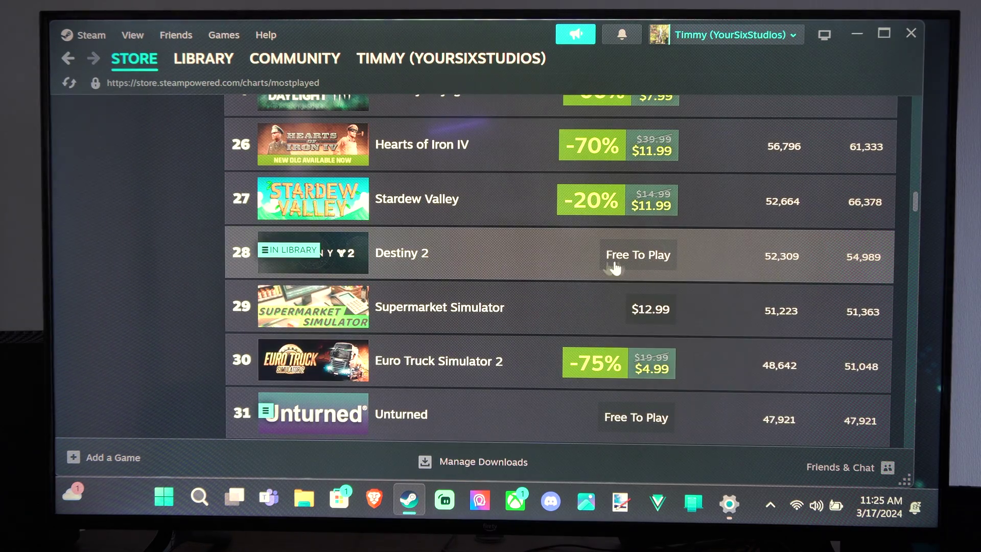
scroll(499, 268, "down", 2)
scroll(499, 268, "down", 1)
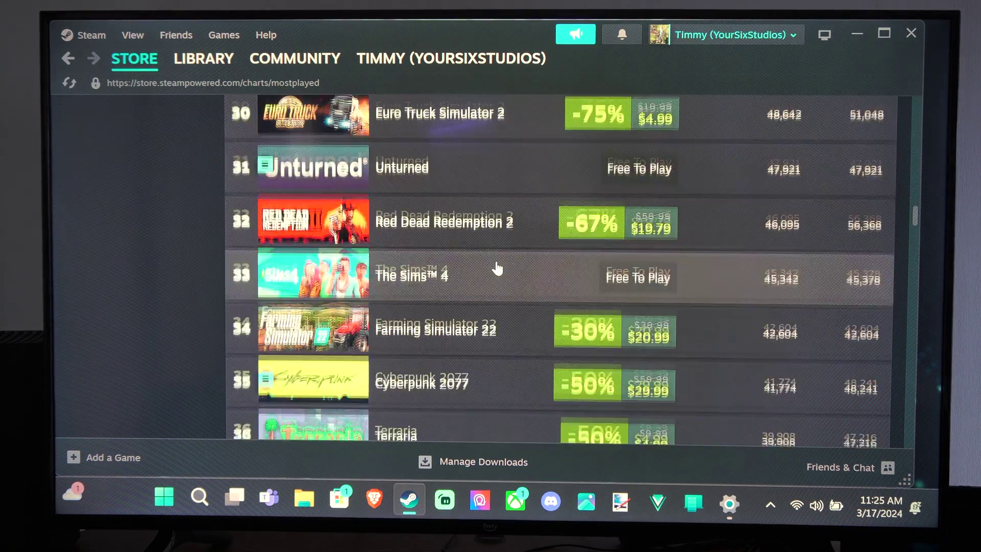
scroll(498, 267, "down", 2)
scroll(458, 253, "down", 2)
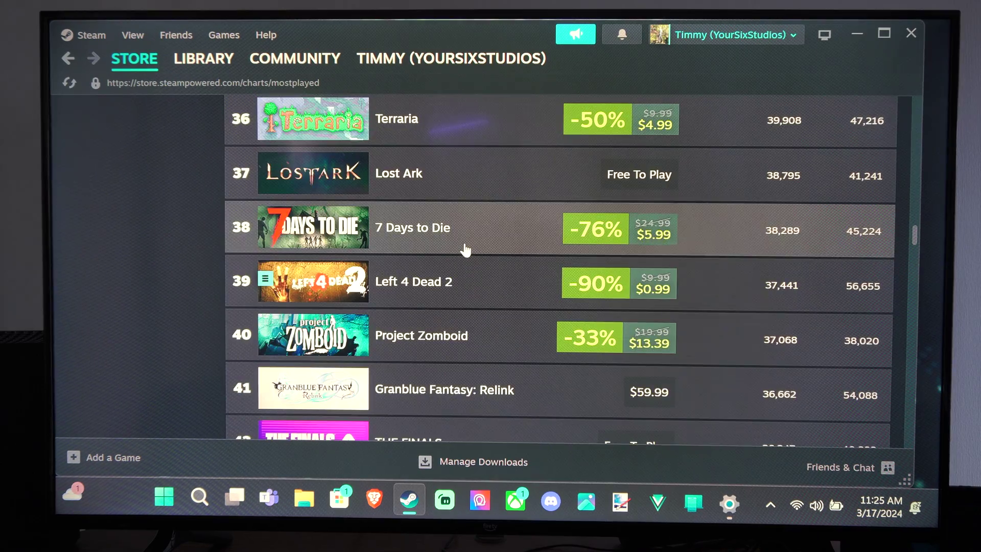
scroll(480, 257, "down", 2)
scroll(481, 259, "down", 2)
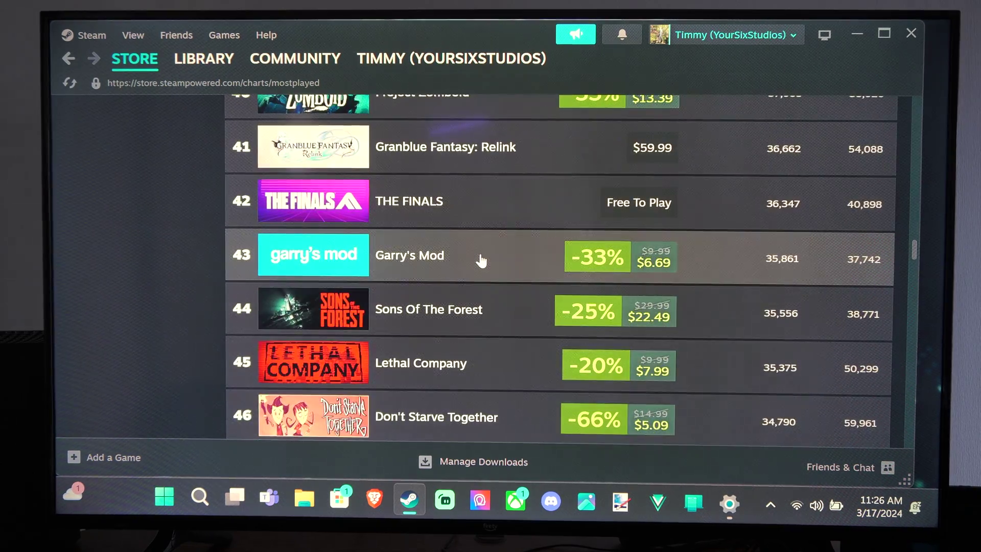
scroll(480, 258, "up", 10)
scroll(480, 259, "up", 10)
scroll(477, 253, "up", 5)
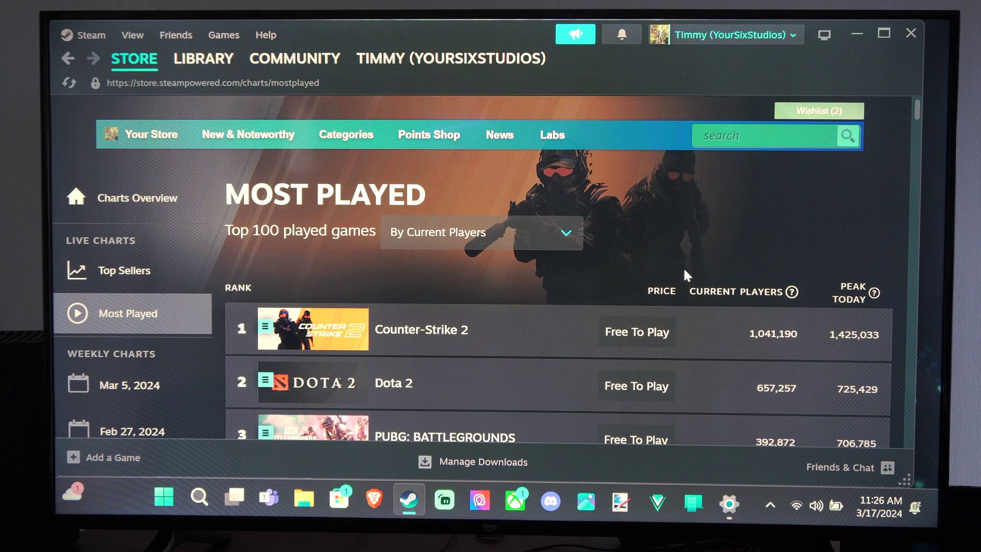
left_click(475, 242)
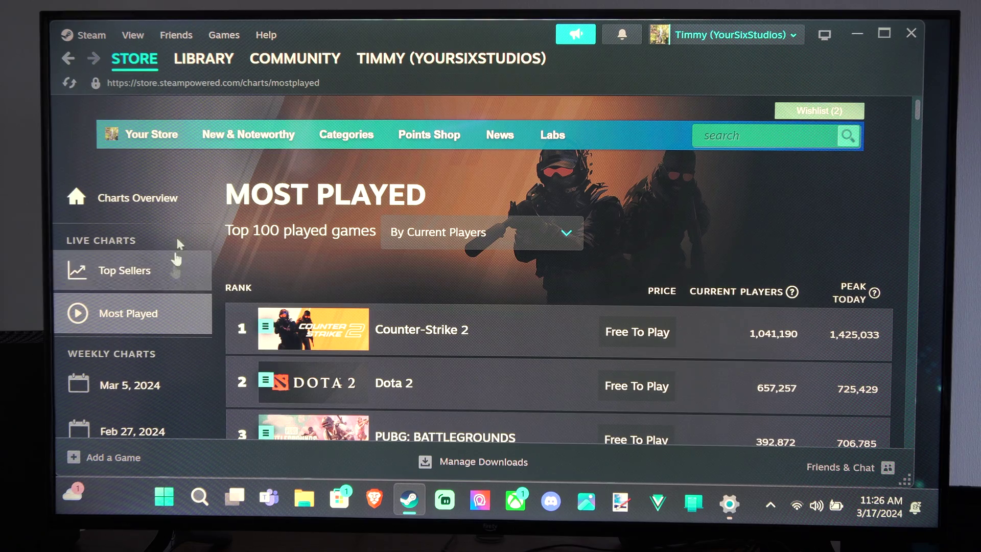
View the Feb 27, 2024 Weekly Top Sellers chart, then return to Charts Overview.
left_click(132, 385)
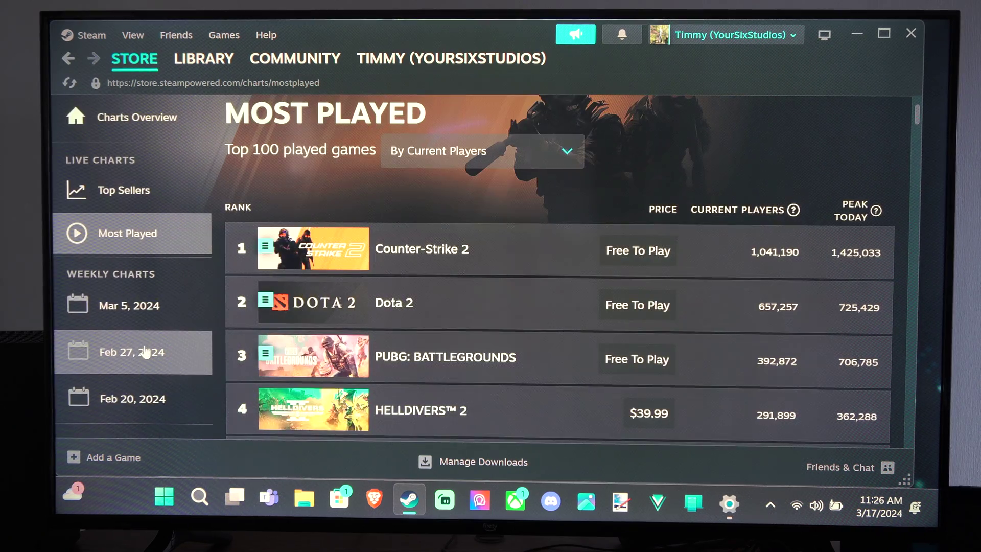
left_click(140, 348)
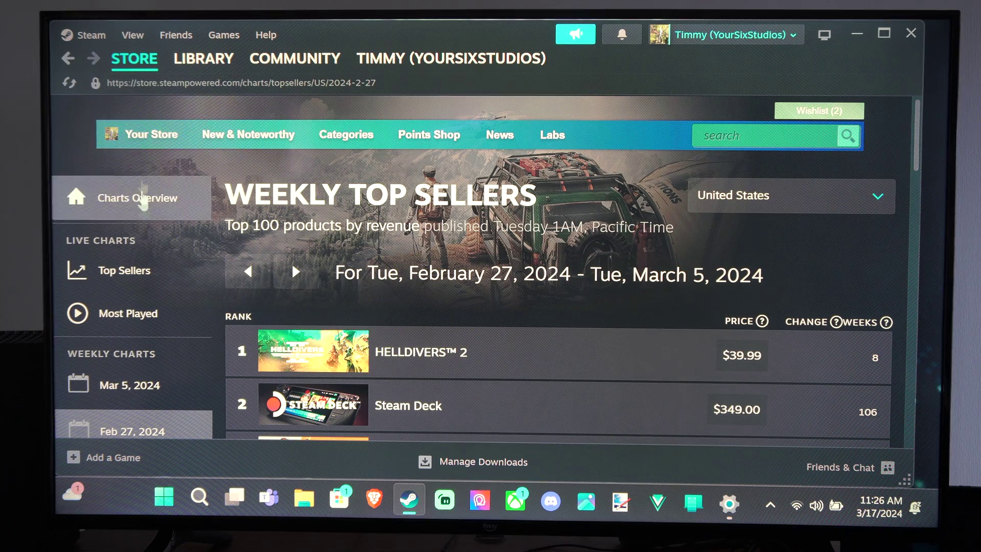
left_click(135, 205)
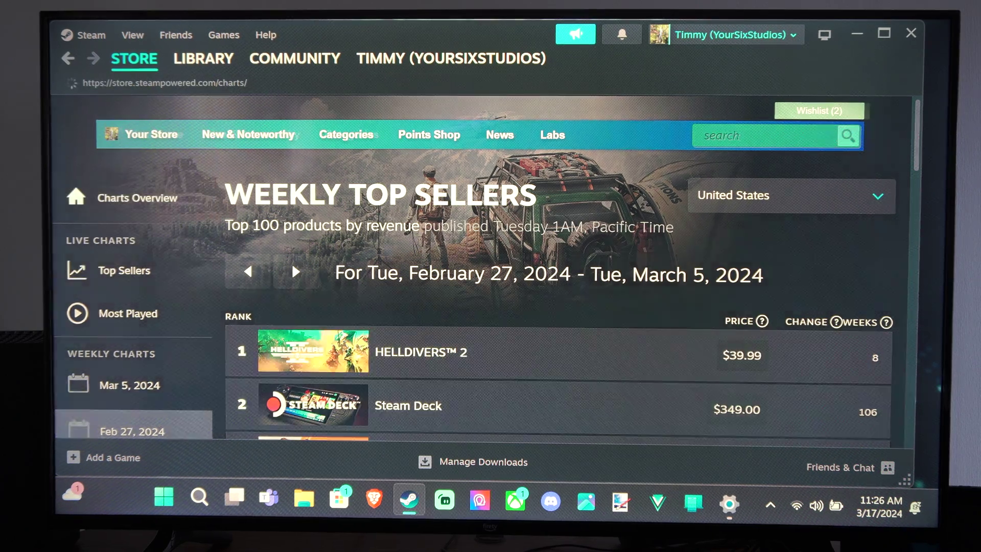
scroll(663, 312, "down", 5)
scroll(663, 312, "down", 2)
scroll(663, 312, "down", 2)
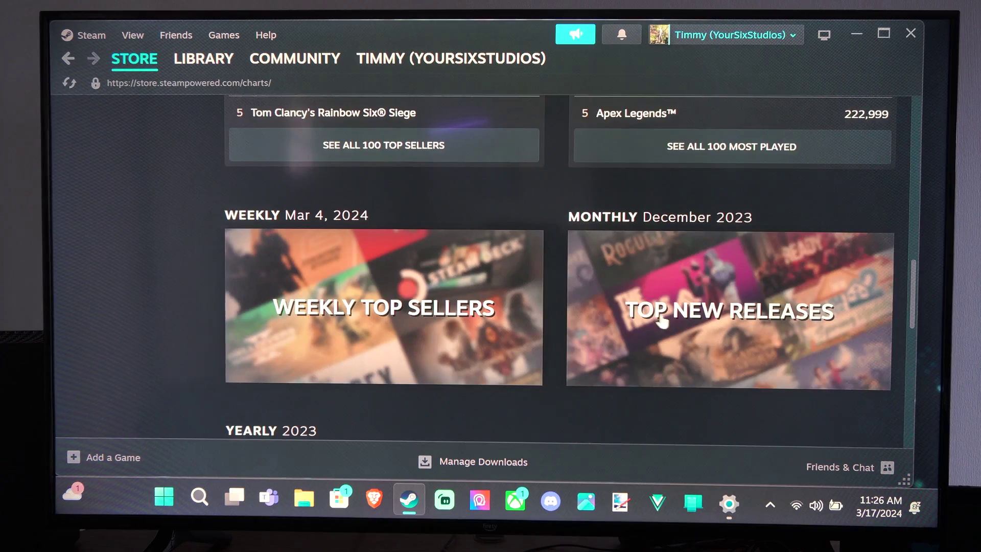
scroll(536, 298, "down", 2)
scroll(426, 289, "down", 3)
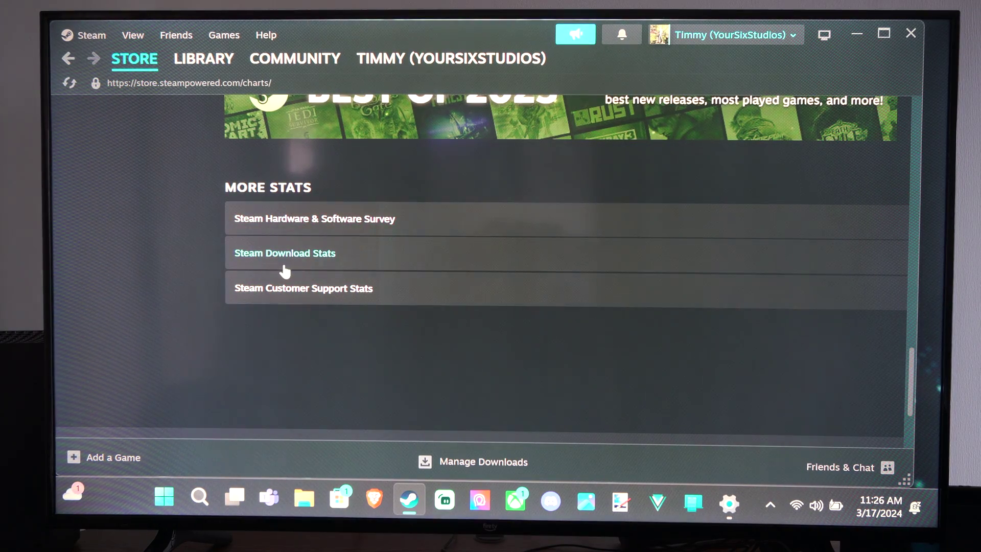
Open Steam Download Stats to show the 7-day Global Traffic Map.
left_click(304, 261)
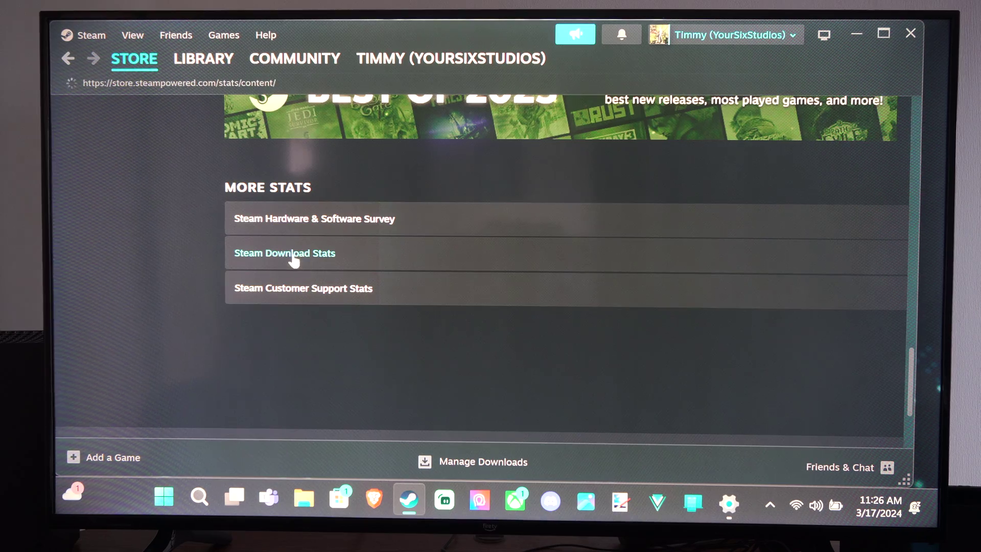
scroll(450, 292, "down", 2)
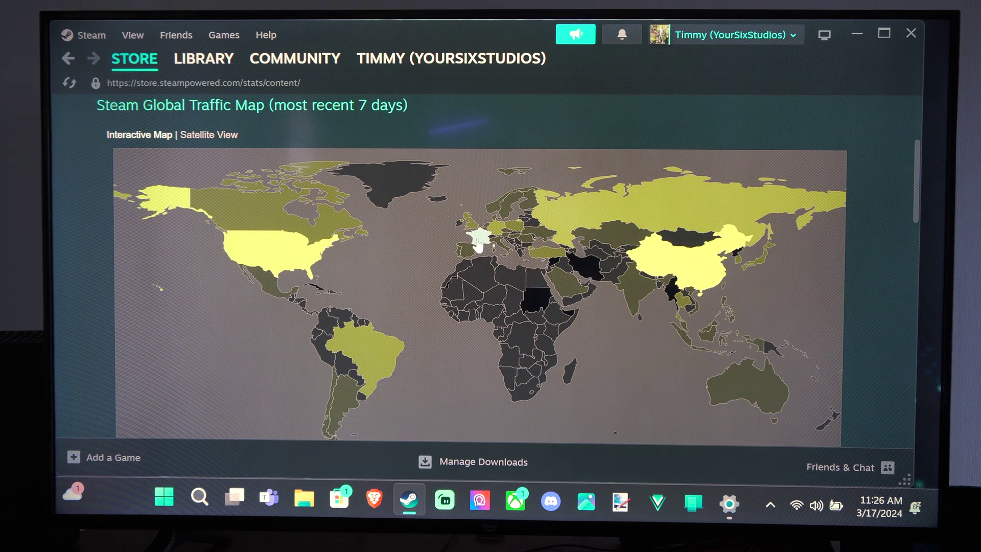
scroll(477, 239, "up", 1)
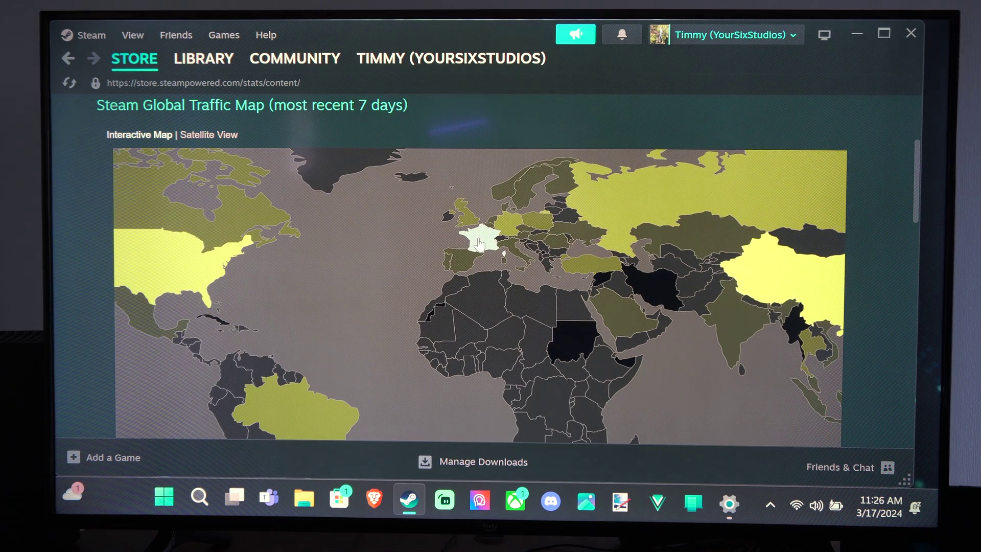
mouse_move(742, 219)
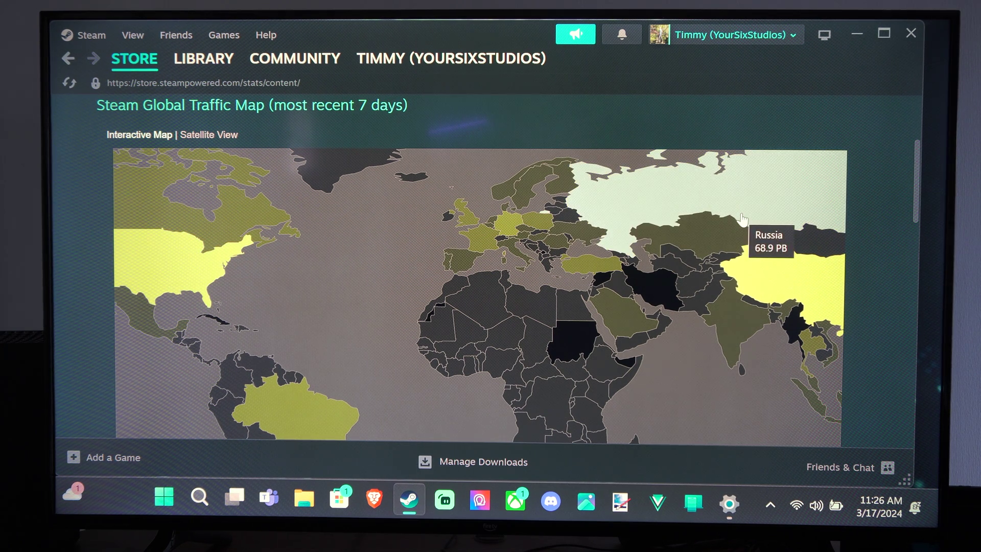
scroll(571, 300, "down", 2)
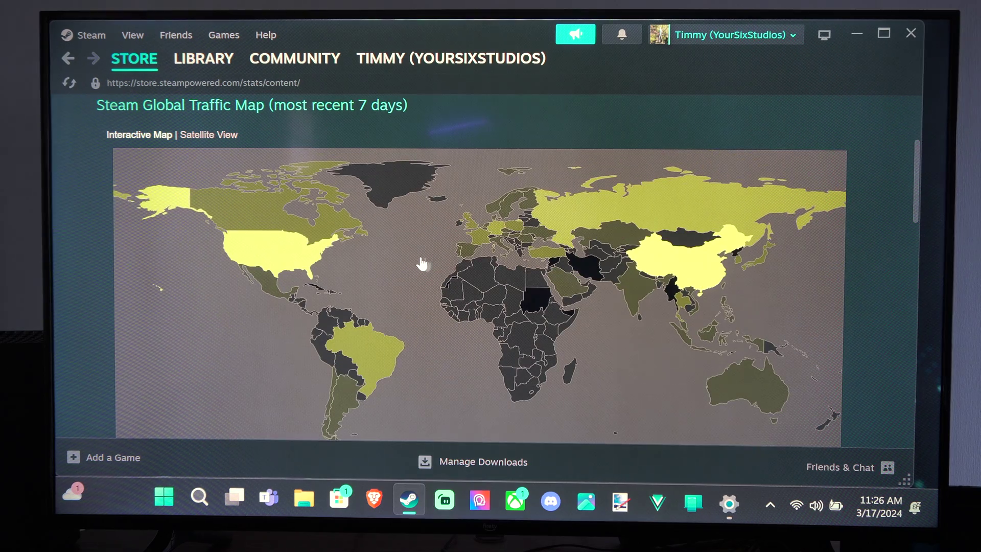